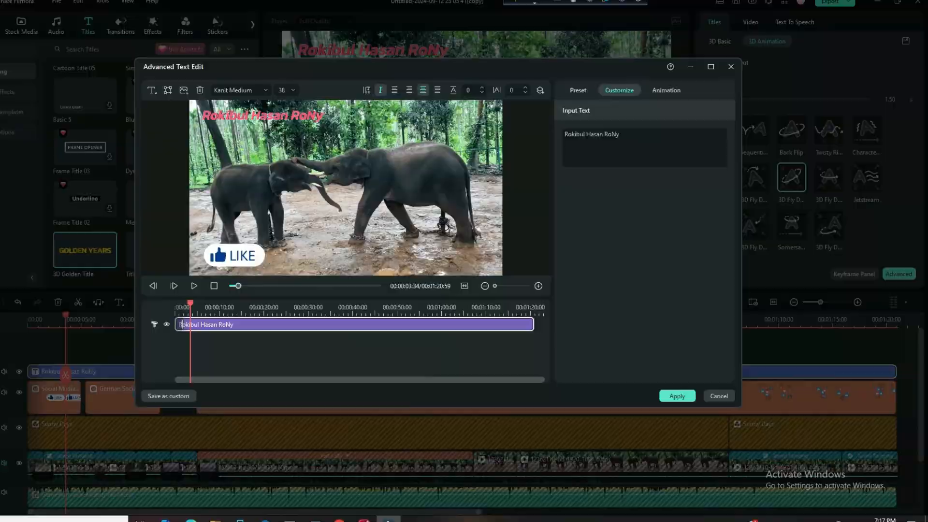
Apply the title changes made in the advanced text editor
{"action": "left_click", "coordinate": [677, 396]}
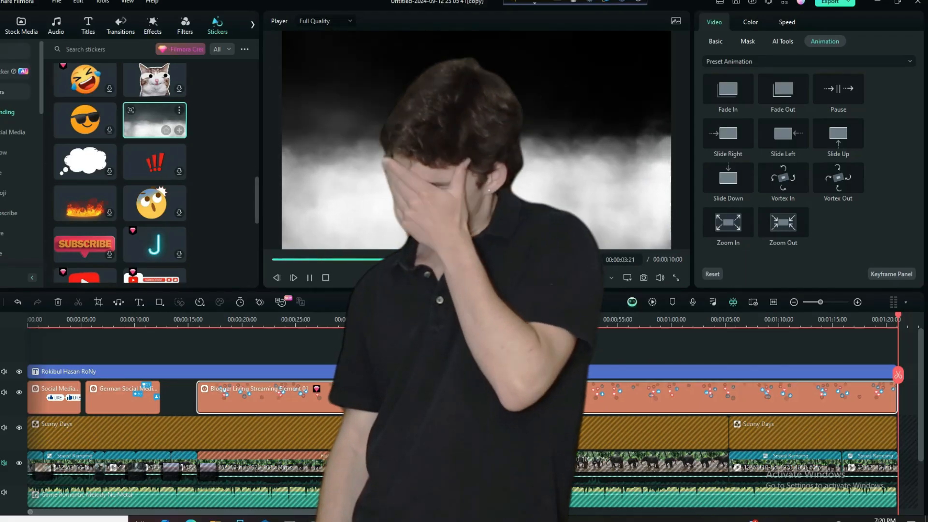
Add the Social Media Intro Element 10 sticker with thumbs-up, play button and bell to the project, staying with the edit instead of a trial
{"action": "scroll", "coordinate": [88, 163], "scroll_direction": "down", "scroll_amount": 10}
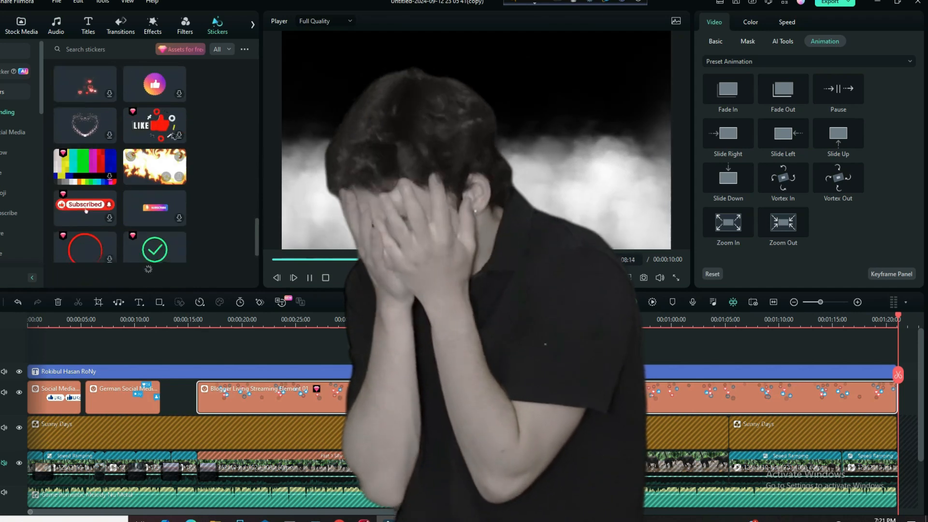
{"action": "scroll", "coordinate": [89, 164], "scroll_direction": "down", "scroll_amount": 5}
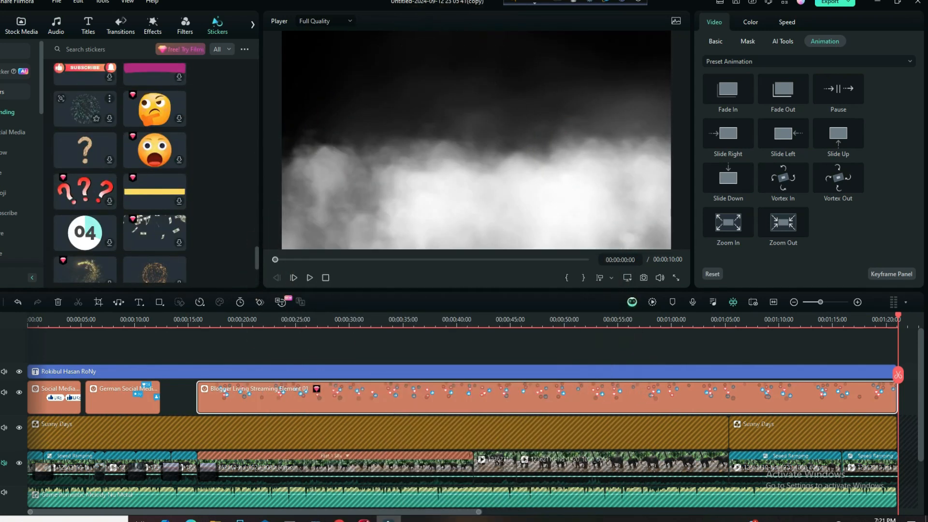
{"action": "scroll", "coordinate": [88, 124], "scroll_direction": "down", "scroll_amount": 5}
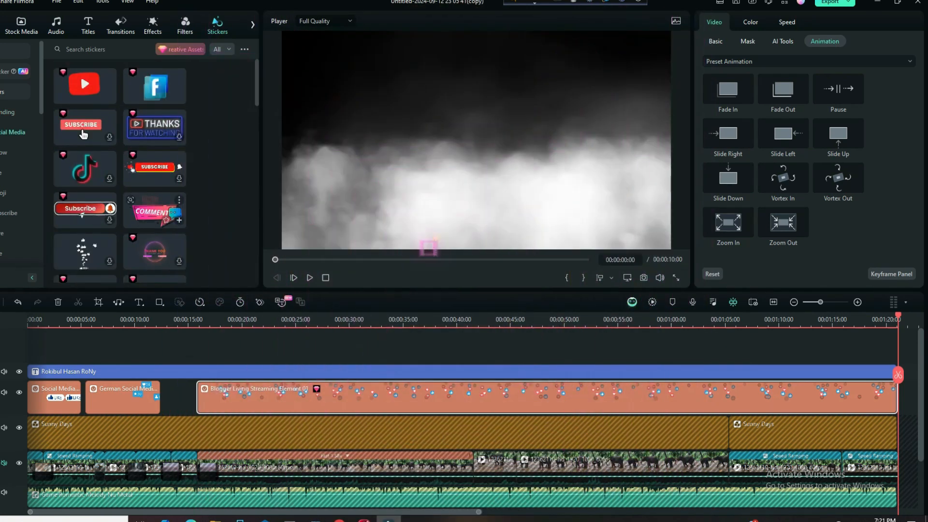
{"action": "scroll", "coordinate": [88, 124], "scroll_direction": "down", "scroll_amount": 5}
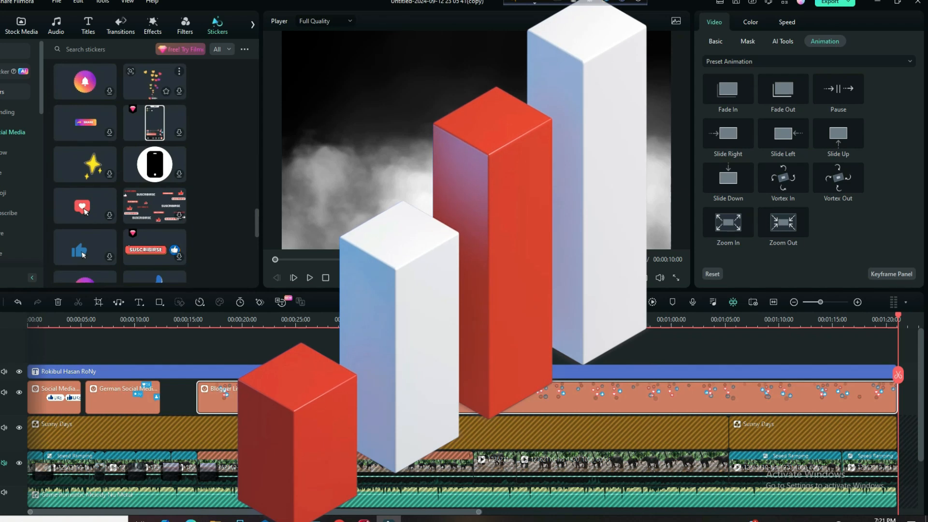
{"action": "scroll", "coordinate": [88, 125], "scroll_direction": "down", "scroll_amount": 5}
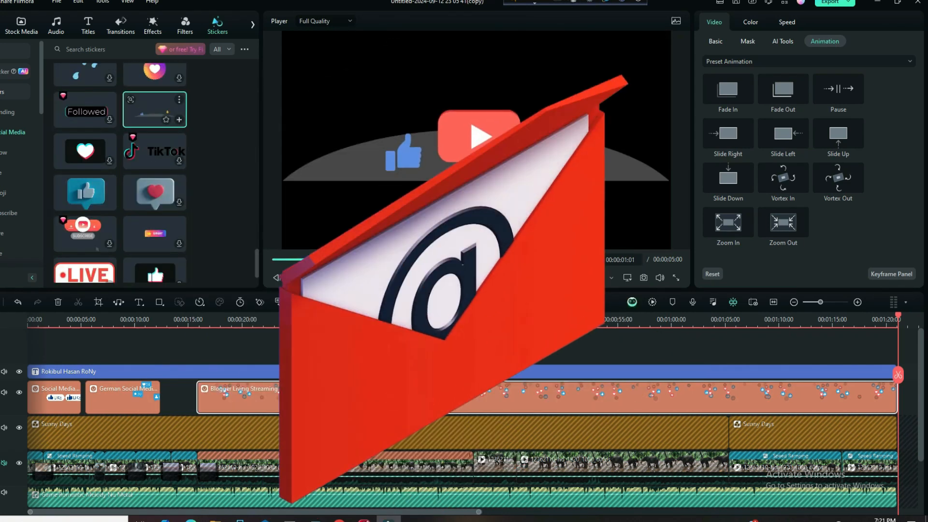
{"action": "left_click", "coordinate": [179, 119]}
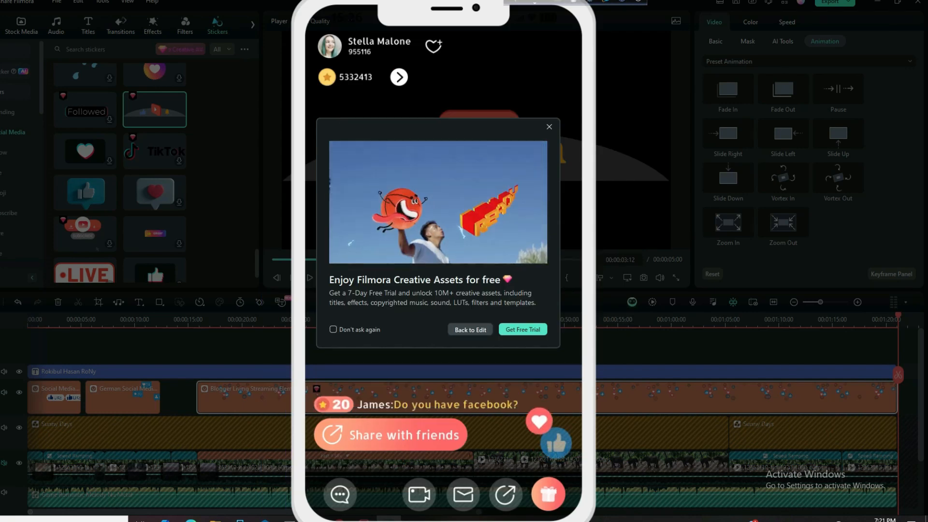
{"action": "left_click", "coordinate": [473, 330]}
Place the play-button sticker on a track above the title from the video's start and extend it to the video's end
{"action": "left_click_drag", "start_coordinate": [875, 398], "coordinate": [39, 349]}
{"action": "left_click_drag", "start_coordinate": [81, 382], "coordinate": [897, 382]}
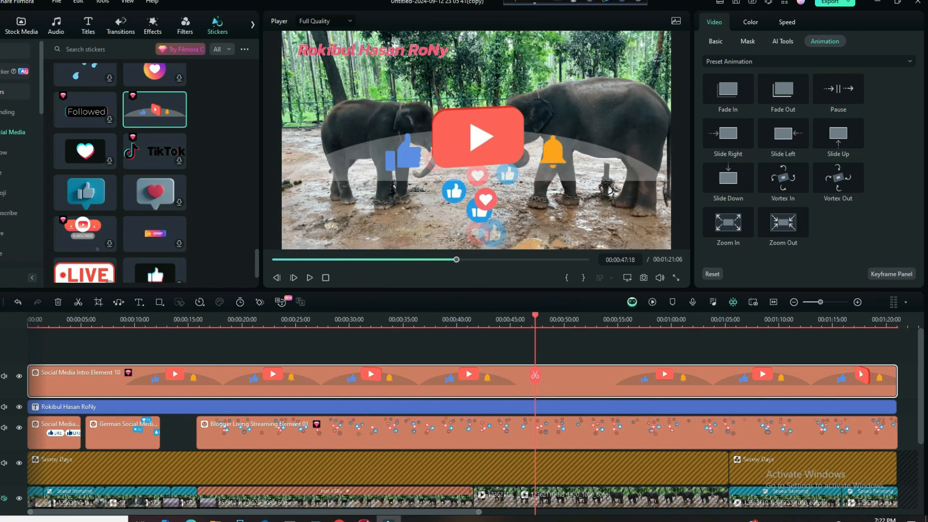
Shrink the play-button sticker to about 67% and move it to about X 505 px, Y 371 px, checking it at other times
{"action": "left_click_drag", "start_coordinate": [535, 374], "coordinate": [78, 405]}
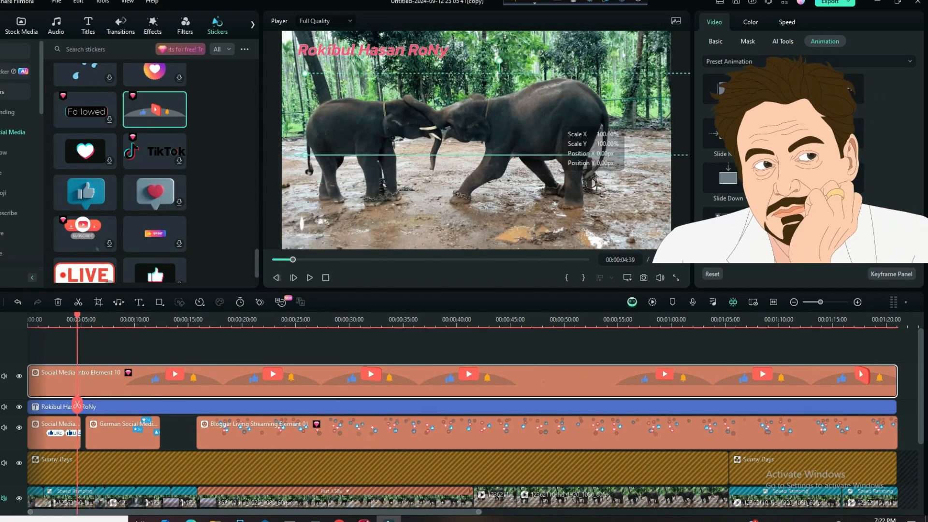
{"action": "left_click_drag", "start_coordinate": [570, 92], "coordinate": [570, 99]}
{"action": "left_click_drag", "start_coordinate": [322, 118], "coordinate": [448, 92]}
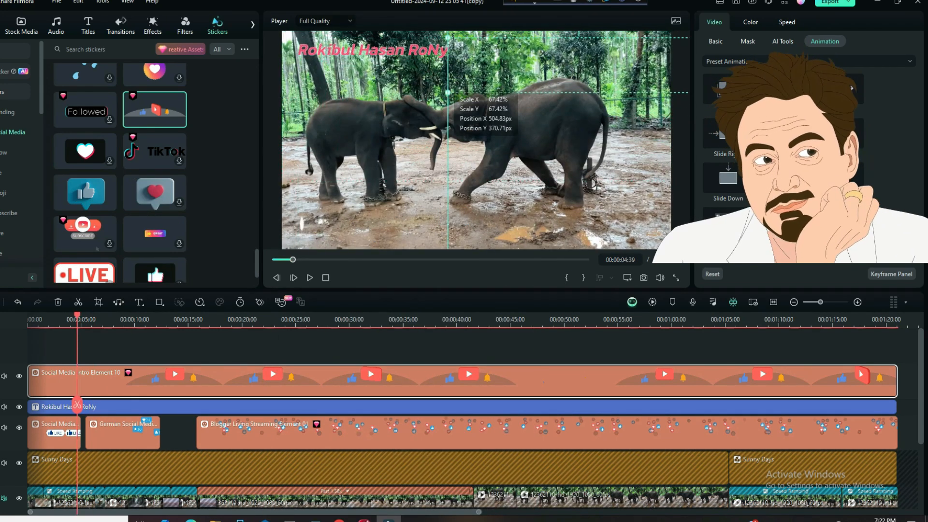
{"action": "left_click_drag", "start_coordinate": [77, 405], "coordinate": [263, 433]}
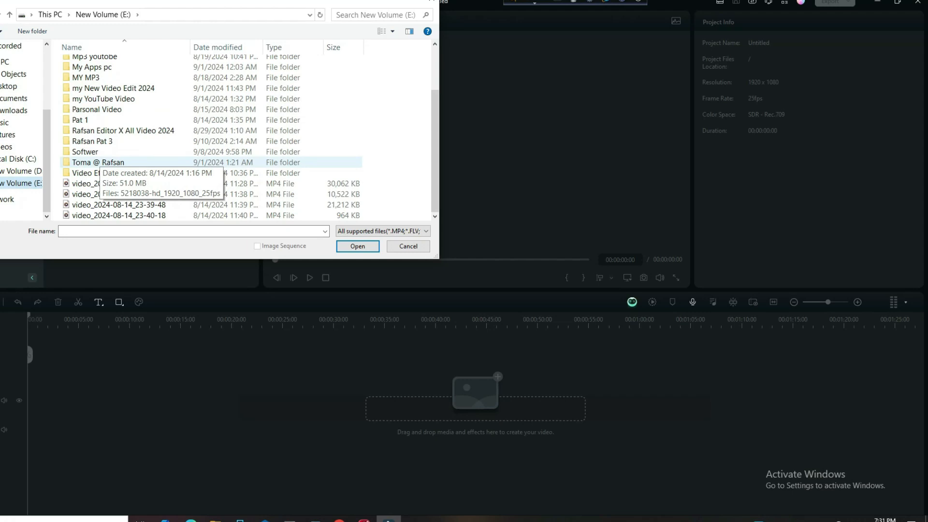
Import the elephant still image and add it to the empty timeline
{"action": "scroll", "coordinate": [145, 162], "scroll_direction": "up", "scroll_amount": 3}
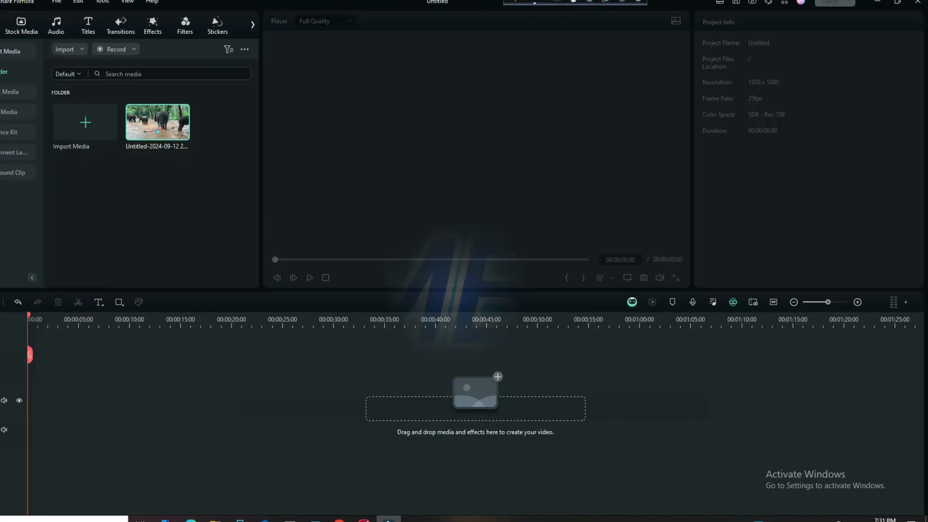
{"action": "left_click", "coordinate": [182, 132]}
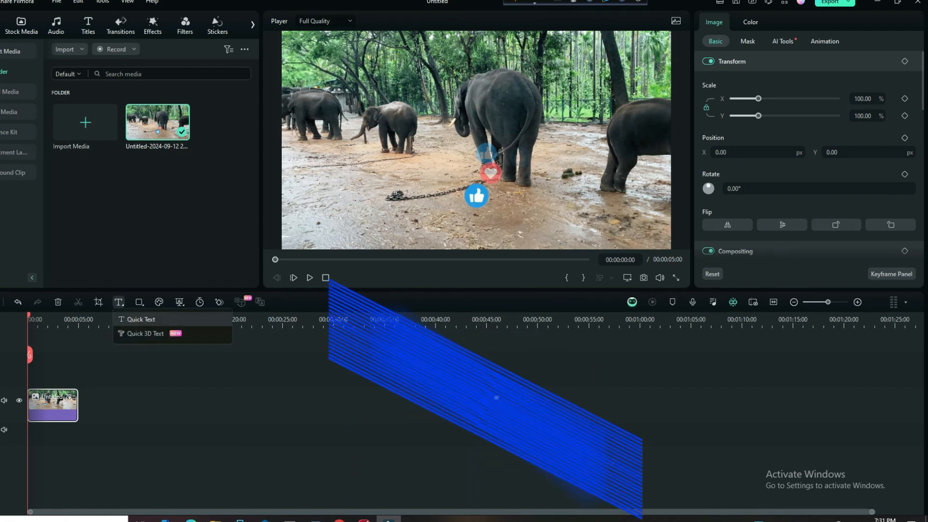
Add a quick text title over the image and replace its placeholder text with "হাতির লড়াই"
{"action": "left_click", "coordinate": [141, 319]}
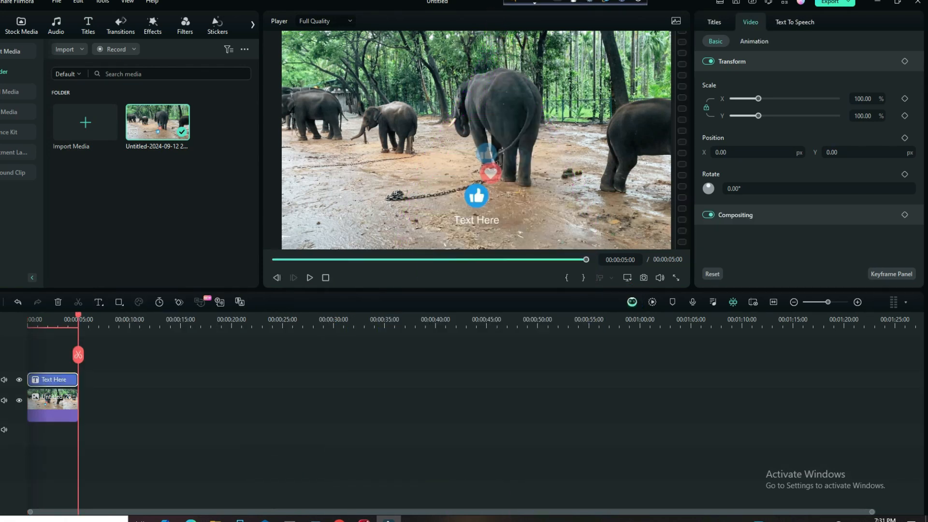
{"action": "left_click", "coordinate": [714, 22]}
{"action": "left_click", "coordinate": [784, 98]}
{"action": "key", "text": "BackSpace"}
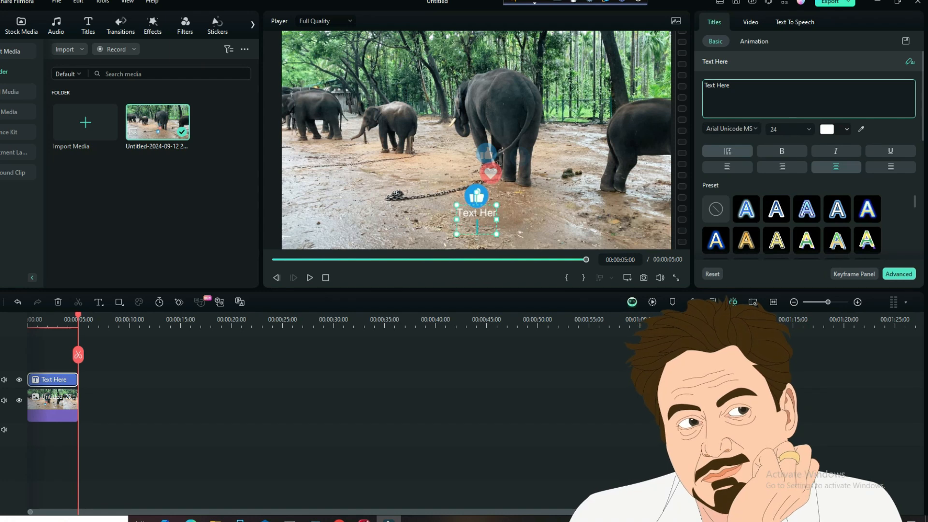
{"action": "key", "text": "BackSpace"}
{"action": "key", "text": "BackSpace"}
{"action": "key", "text": "BackSpace"}
{"action": "key", "text": "BackSpace"}
{"action": "key", "text": "BackSpace"}
{"action": "key", "text": "BackSpace"}
{"action": "key", "text": "BackSpace"}
{"action": "key", "text": "BackSpace"}
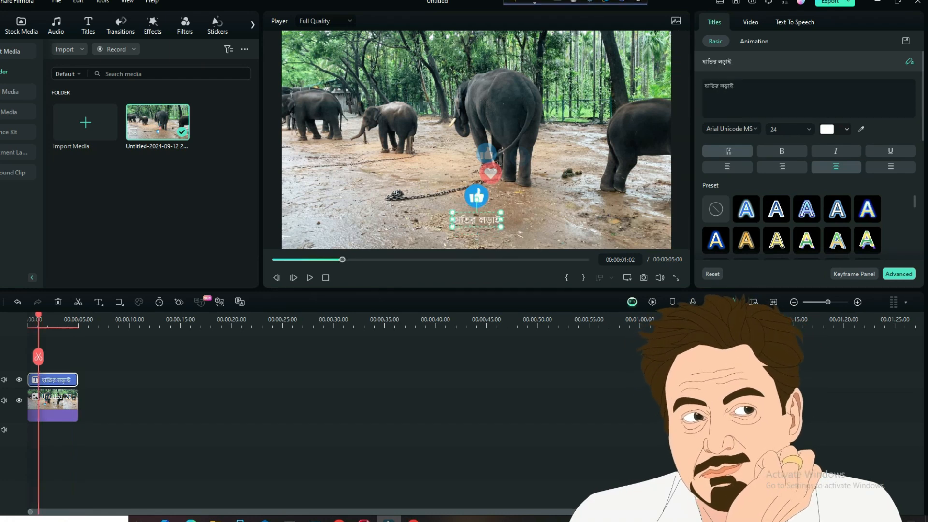
Enlarge the title to font size 126 and move it over the upper part of the picture
{"action": "left_click_drag", "start_coordinate": [521, 236], "coordinate": [381, 177]}
{"action": "left_click_drag", "start_coordinate": [461, 197], "coordinate": [493, 208]}
{"action": "left_click_drag", "start_coordinate": [403, 181], "coordinate": [395, 159]}
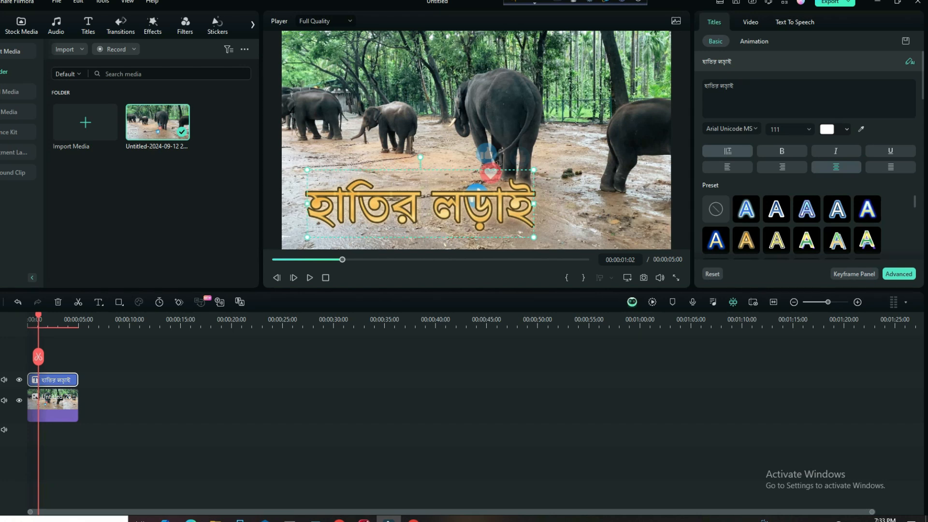
{"action": "left_click_drag", "start_coordinate": [534, 237], "coordinate": [565, 247]}
{"action": "left_click_drag", "start_coordinate": [435, 210], "coordinate": [508, 94]}
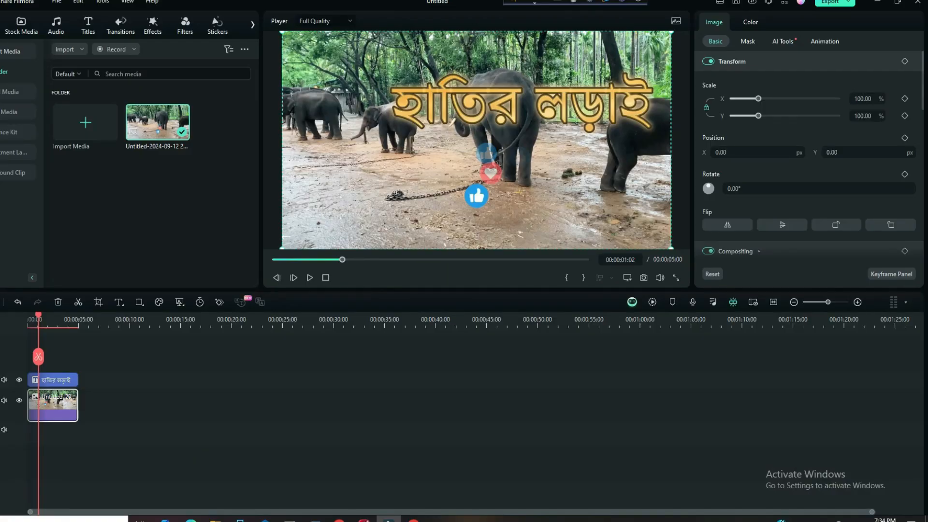
Flip the elephant image horizontally and move the title down to the lower middle of the picture
{"action": "left_click", "coordinate": [728, 225]}
{"action": "left_click_drag", "start_coordinate": [570, 105], "coordinate": [508, 194]}
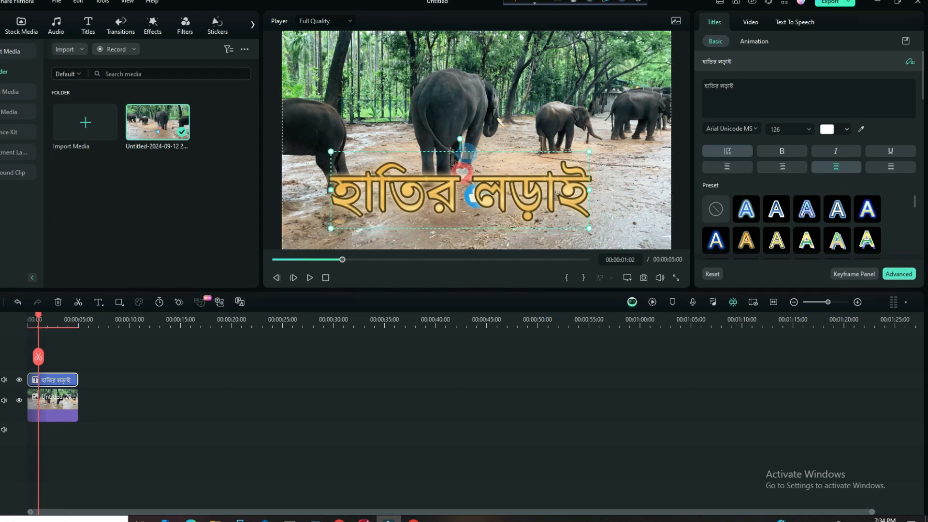
Make the title bold italic and try text presets, settling on the dark blue fill with an orange-red glow
{"action": "left_click", "coordinate": [836, 151]}
{"action": "left_click", "coordinate": [838, 241]}
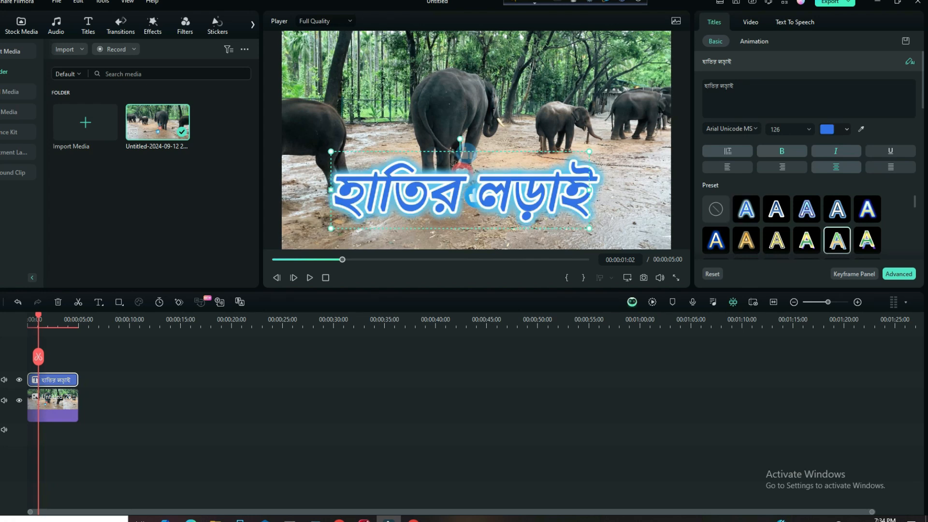
{"action": "left_click", "coordinate": [838, 209]}
{"action": "left_click", "coordinate": [867, 209]}
{"action": "left_click", "coordinate": [715, 240]}
{"action": "left_click", "coordinate": [746, 241]}
{"action": "left_click", "coordinate": [777, 240]}
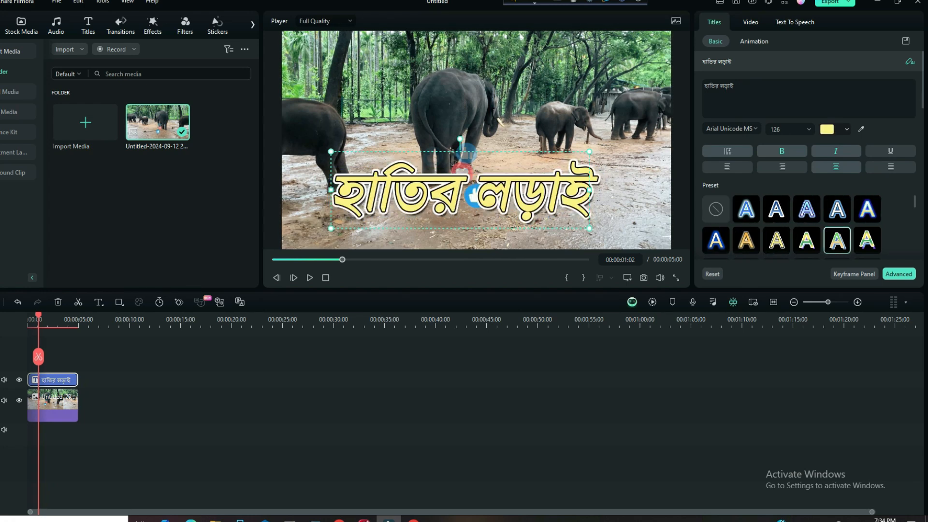
{"action": "left_click", "coordinate": [807, 240]}
{"action": "left_click", "coordinate": [837, 241]}
{"action": "left_click", "coordinate": [867, 240]}
{"action": "scroll", "coordinate": [868, 237], "scroll_direction": "down", "scroll_amount": 2}
{"action": "left_click", "coordinate": [715, 242]}
{"action": "left_click", "coordinate": [746, 242]}
{"action": "left_click", "coordinate": [807, 242]}
{"action": "left_click", "coordinate": [838, 242]}
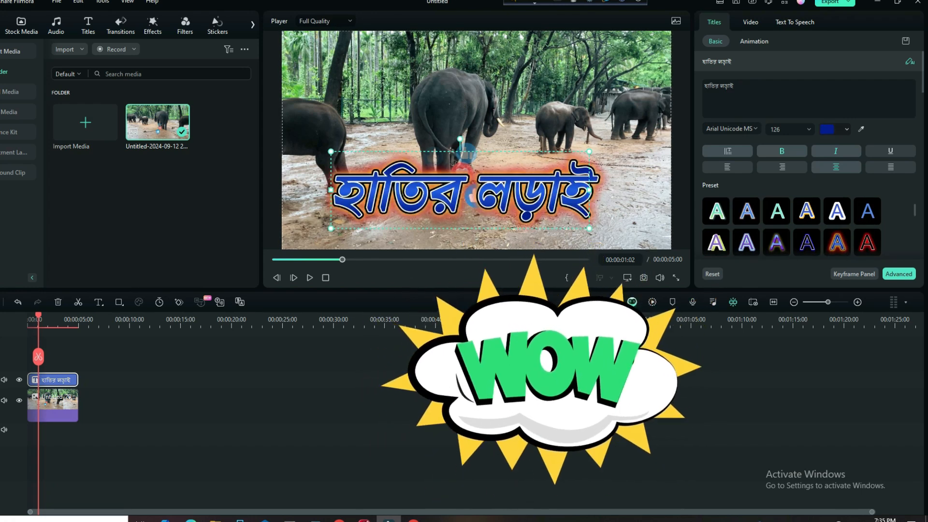
Resize the title to font size 134 and tilt it slightly counterclockwise across the lower part of the picture, checking it full screen
{"action": "left_click_drag", "start_coordinate": [331, 151], "coordinate": [249, 127]}
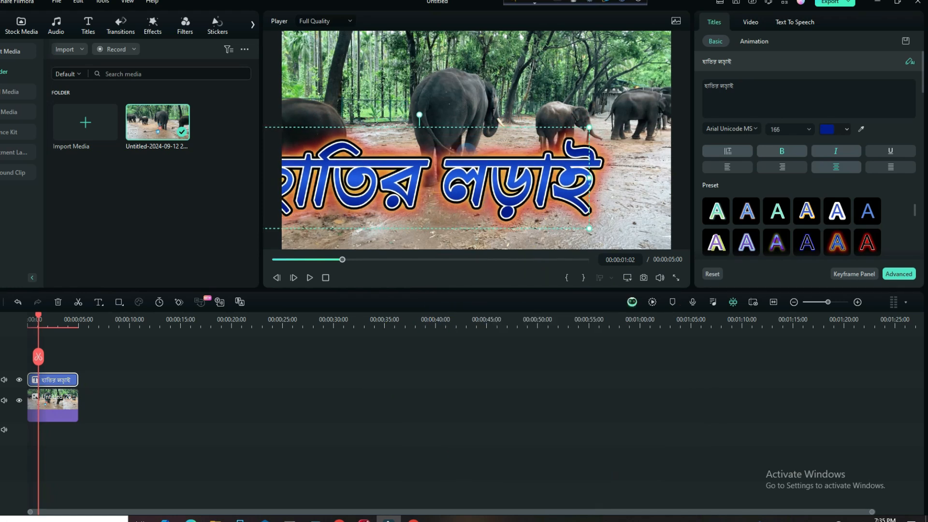
{"action": "left_click_drag", "start_coordinate": [420, 115], "coordinate": [408, 115]}
{"action": "left_click_drag", "start_coordinate": [578, 99], "coordinate": [517, 130]}
{"action": "left_click_drag", "start_coordinate": [472, 169], "coordinate": [552, 169]}
{"action": "left_click_drag", "start_coordinate": [460, 141], "coordinate": [463, 141]}
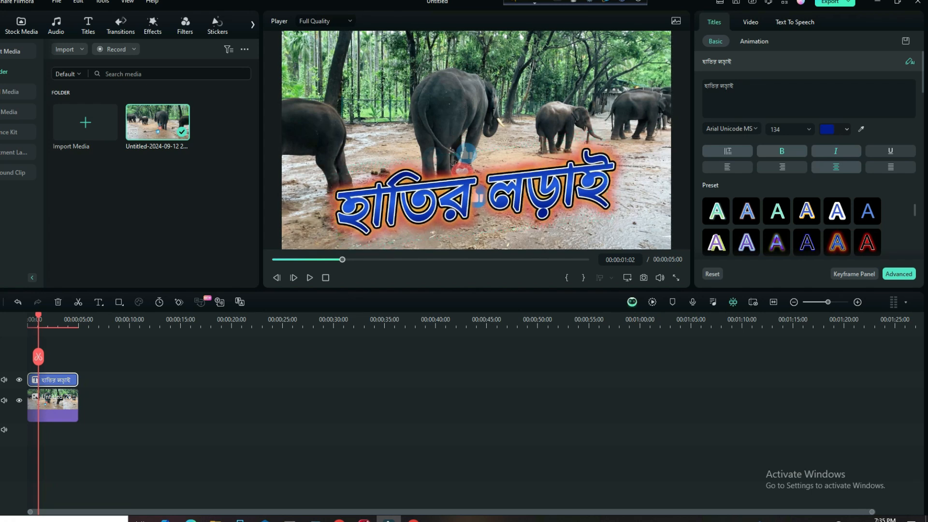
{"action": "left_click", "coordinate": [676, 278]}
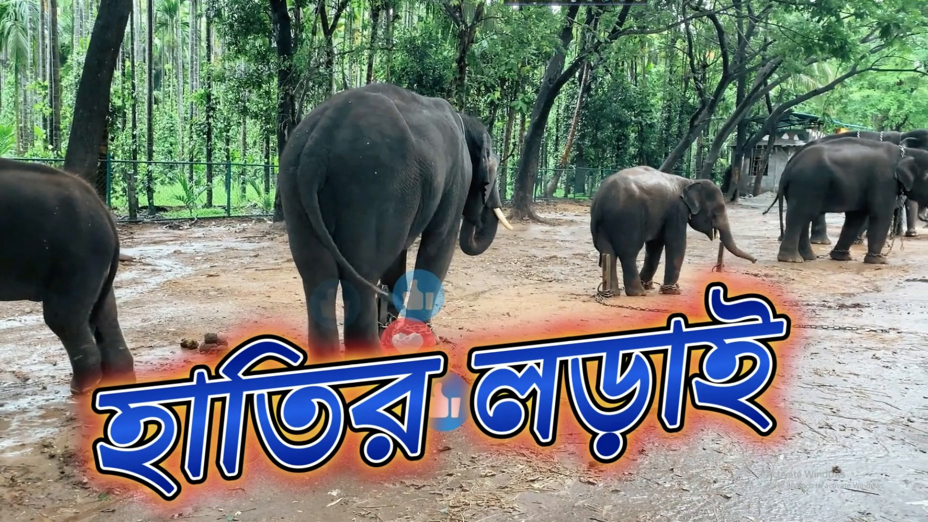
{"action": "key", "text": "Escape"}
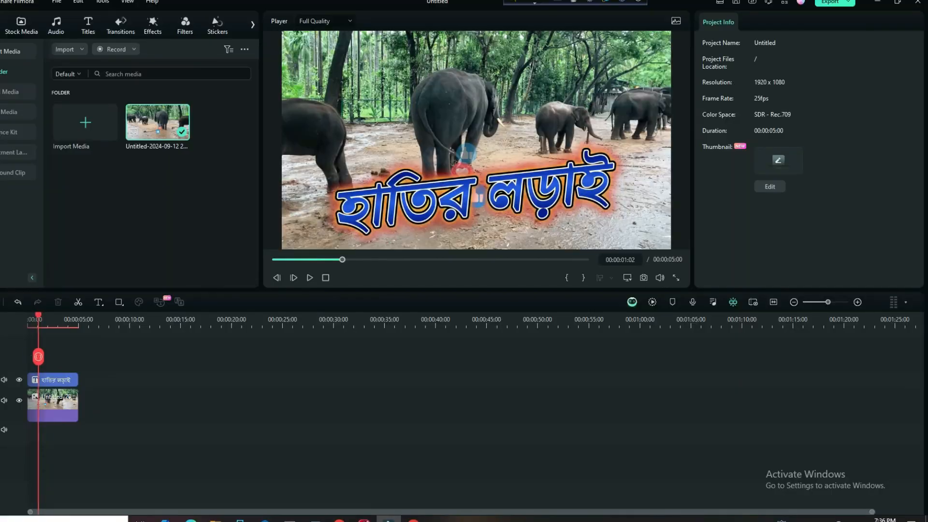
Open the elephant image's basic colour settings and set Protect Skin Tones to 28
{"action": "left_click", "coordinate": [53, 406]}
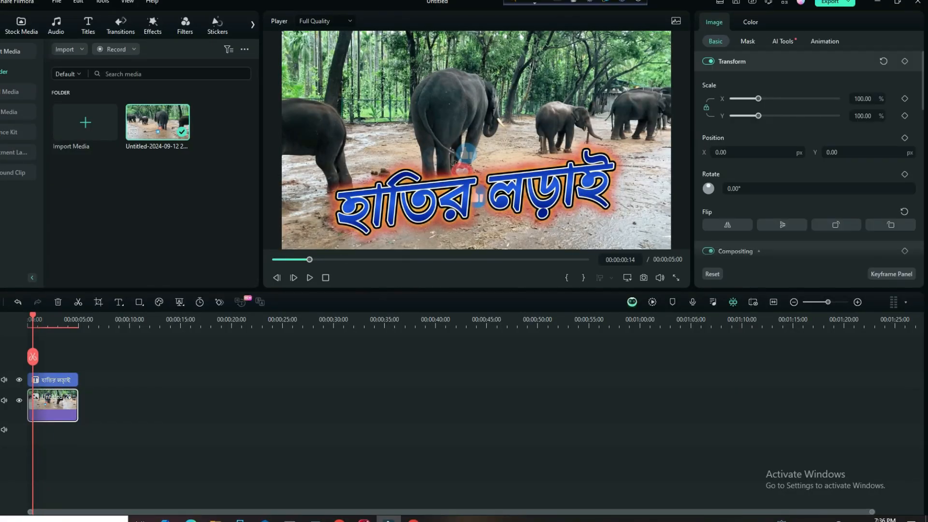
{"action": "left_click", "coordinate": [12, 52]}
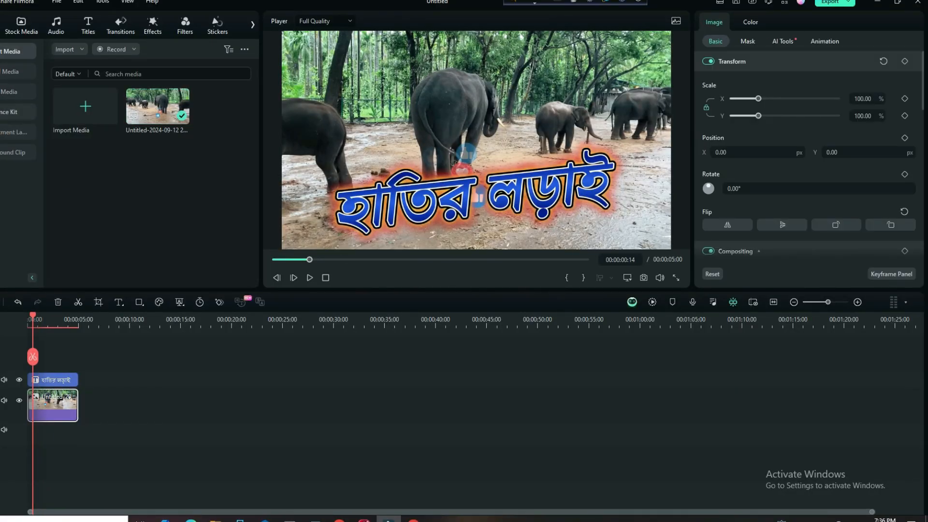
{"action": "left_click", "coordinate": [750, 23]}
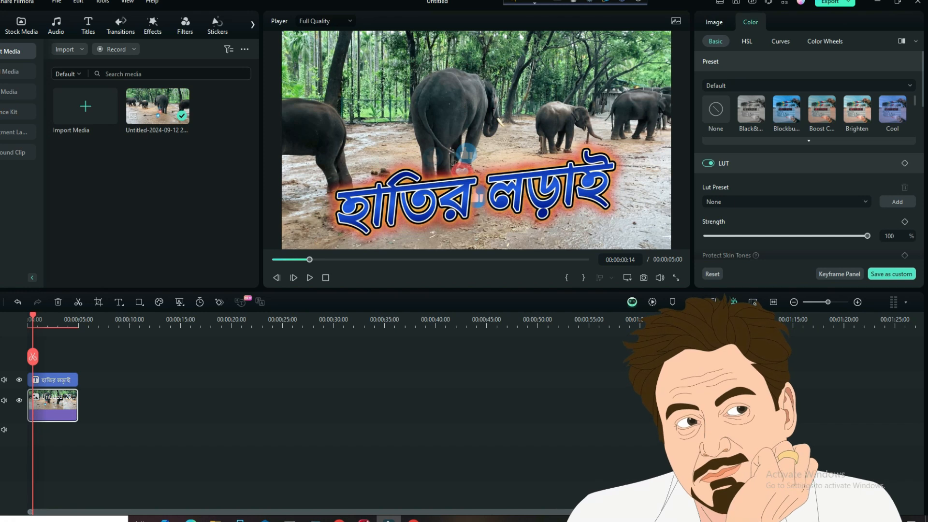
{"action": "scroll", "coordinate": [808, 169], "scroll_direction": "down", "scroll_amount": 2}
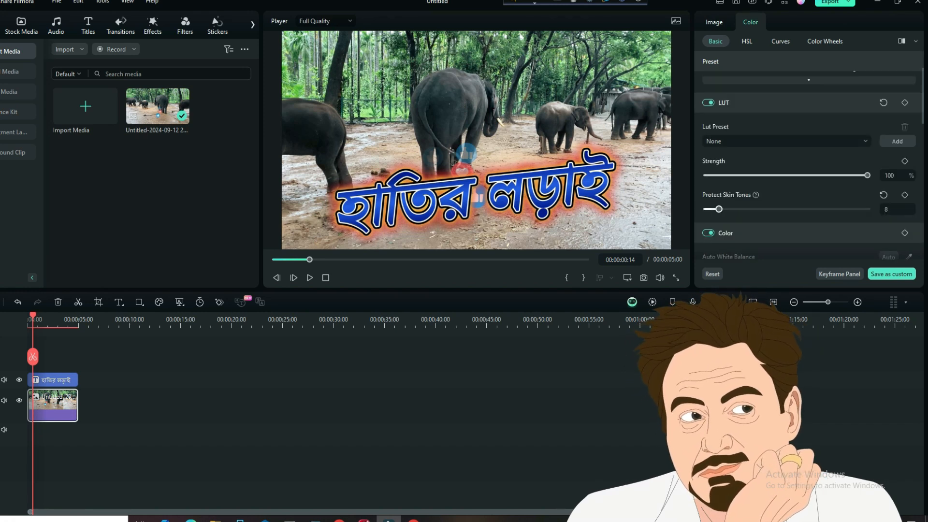
{"action": "scroll", "coordinate": [808, 169], "scroll_direction": "down", "scroll_amount": 3}
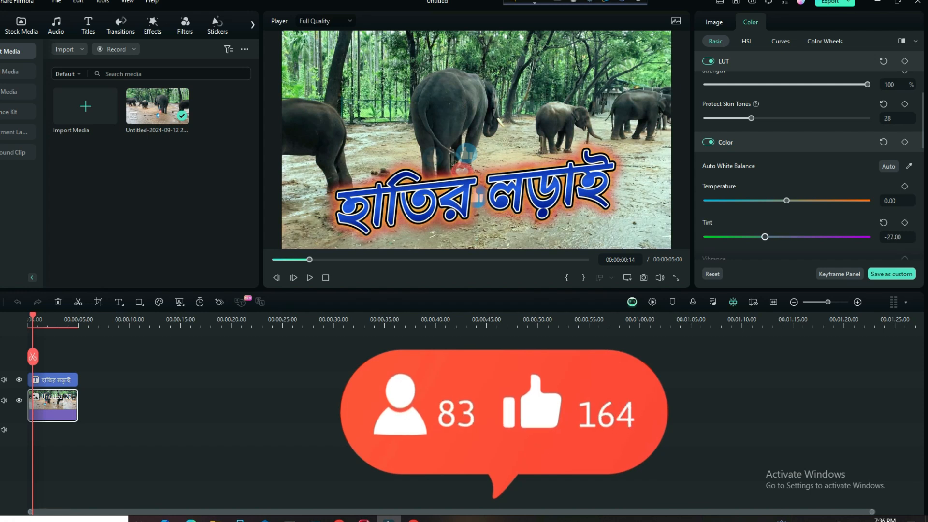
Set the image's temperature to 22, tint to -19, vibrance to 29 and saturation to 64
{"action": "mouse_move", "coordinate": [786, 200]}
{"action": "left_mouse_down"}
{"action": "mouse_move", "coordinate": [833, 200]}
{"action": "mouse_move", "coordinate": [771, 206]}
{"action": "left_mouse_up"}
{"action": "scroll", "coordinate": [793, 203], "scroll_direction": "down", "scroll_amount": 1}
{"action": "left_click_drag", "start_coordinate": [753, 243], "coordinate": [833, 243]}
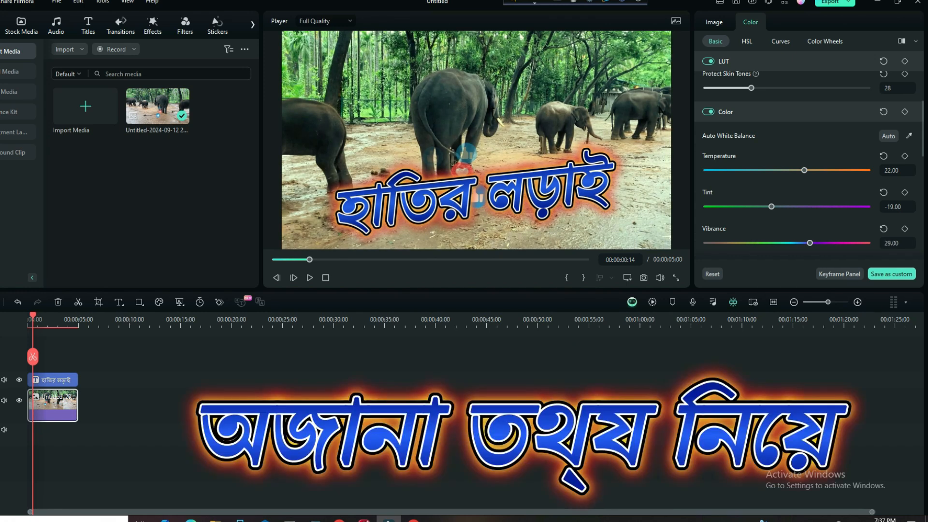
{"action": "scroll", "coordinate": [772, 207], "scroll_direction": "down", "scroll_amount": 2}
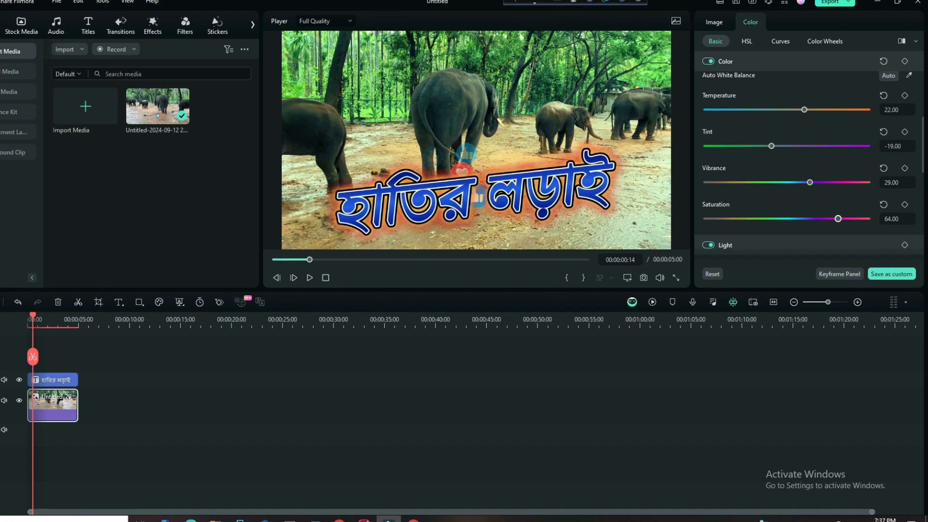
Set the image's exposure and brightness both to -8
{"action": "scroll", "coordinate": [838, 218], "scroll_direction": "down", "scroll_amount": 3}
{"action": "left_click_drag", "start_coordinate": [787, 192], "coordinate": [781, 192]}
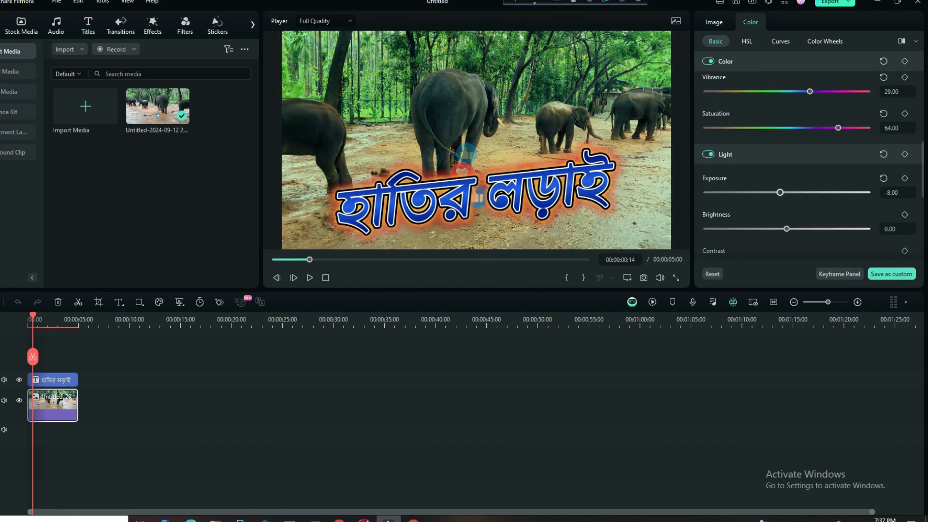
{"action": "left_click_drag", "start_coordinate": [774, 228], "coordinate": [781, 228]}
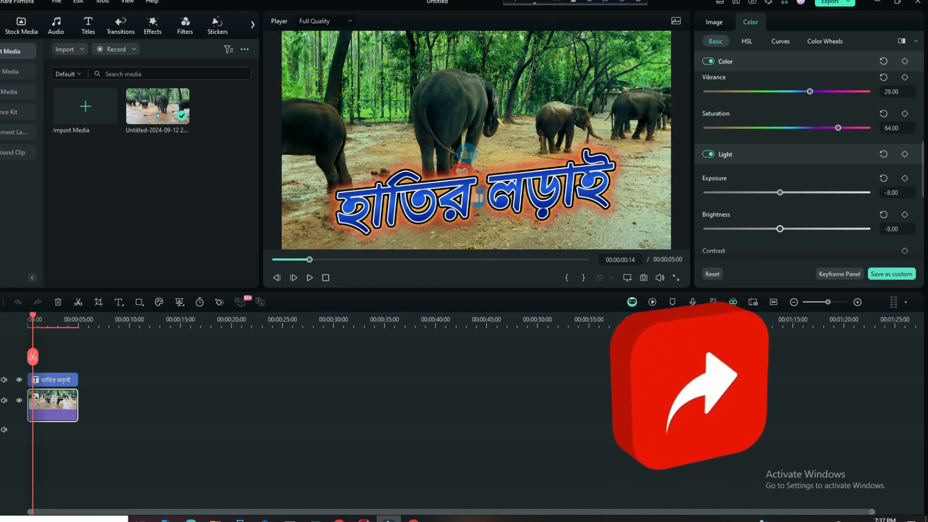
Set the elephant image's brightness to 0 and contrast to 23
{"action": "scroll", "coordinate": [781, 229], "scroll_direction": "down", "scroll_amount": 1}
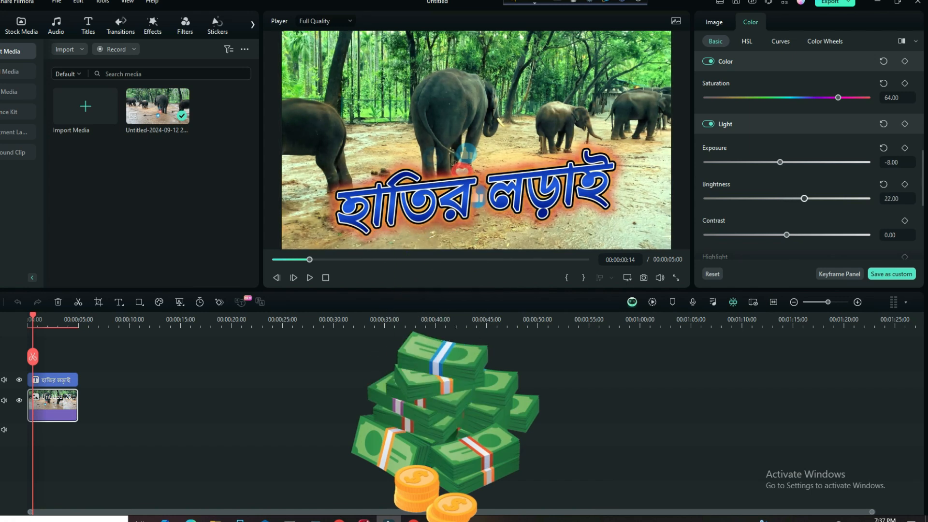
{"action": "key", "text": "ctrl+z"}
{"action": "left_click_drag", "start_coordinate": [775, 198], "coordinate": [784, 198]}
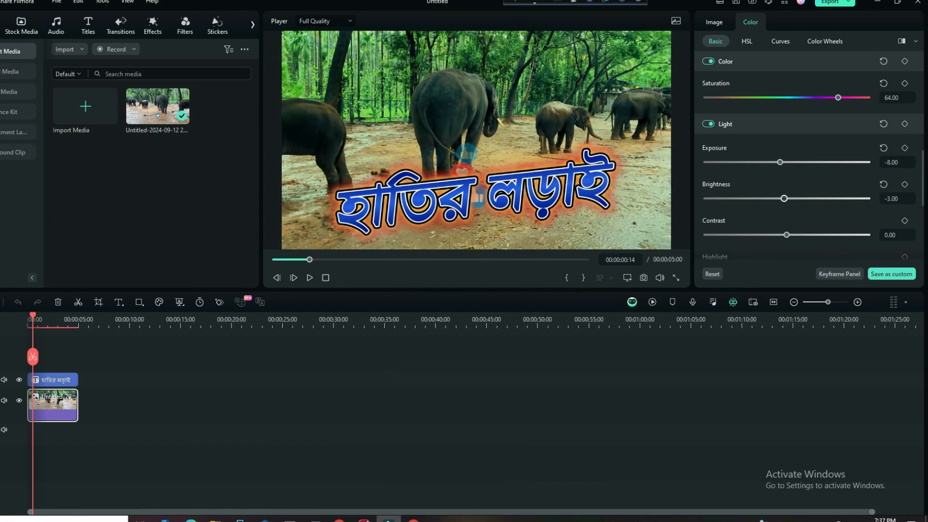
{"action": "left_click_drag", "start_coordinate": [786, 235], "coordinate": [805, 235]}
{"action": "scroll", "coordinate": [805, 235], "scroll_direction": "down", "scroll_amount": 1}
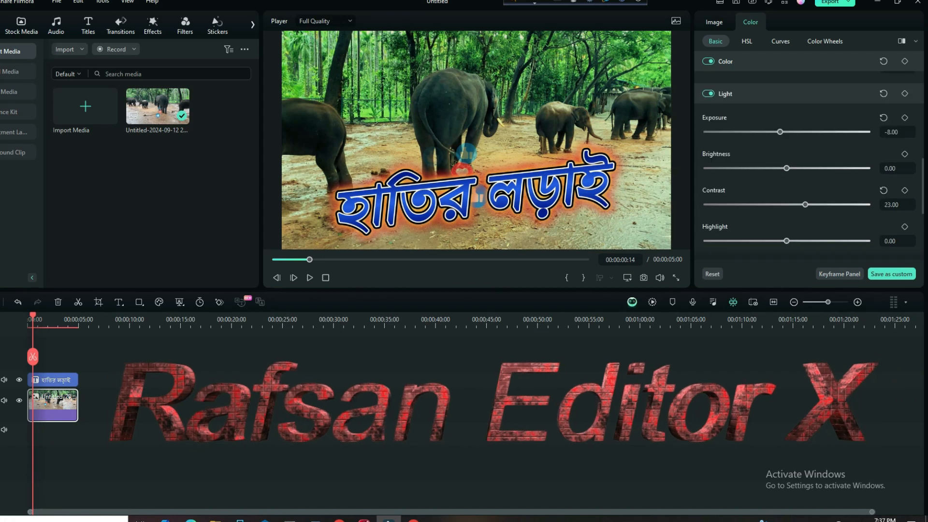
Set the image's highlight to -25, shadow to 12, white to 21 and black to -37, checking the result full screen
{"action": "scroll", "coordinate": [808, 193], "scroll_direction": "down", "scroll_amount": 3}
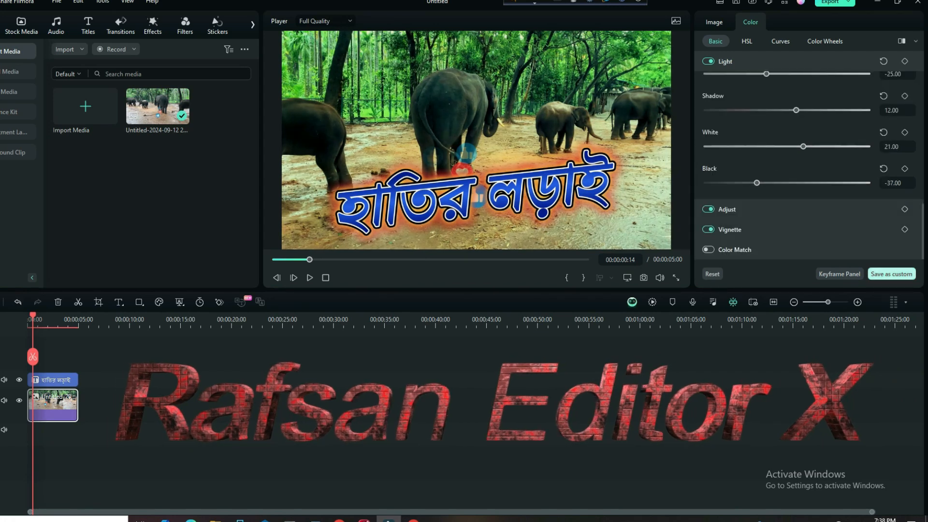
{"action": "left_click", "coordinate": [892, 274]}
{"action": "left_click", "coordinate": [494, 267]}
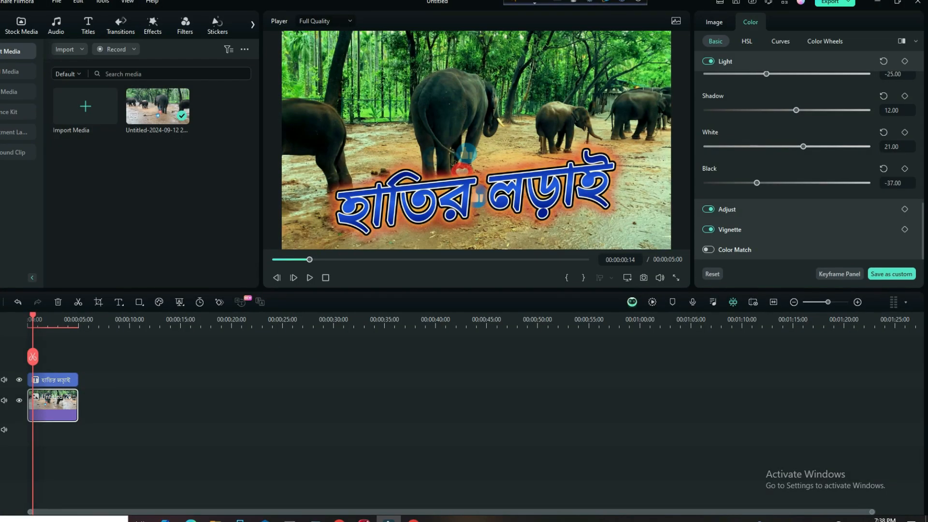
{"action": "left_click", "coordinate": [676, 278]}
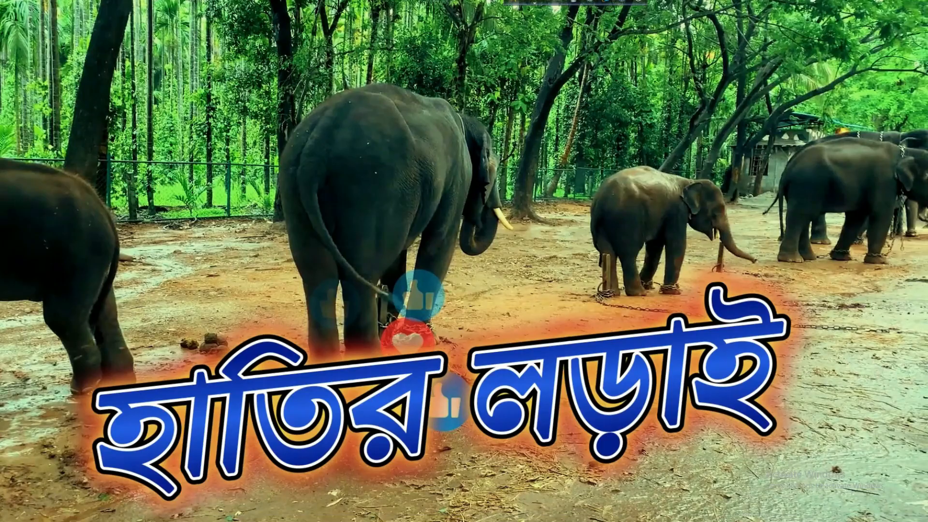
{"action": "key", "text": "Escape"}
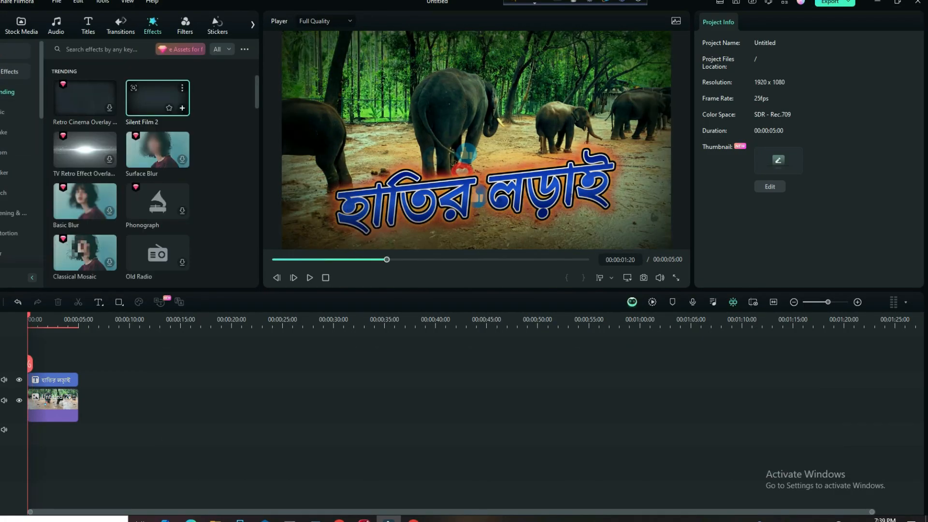
Add the Silent Film 2 effect over the image and title for the full five seconds with 65% opacity
{"action": "left_click_drag", "start_coordinate": [158, 98], "coordinate": [53, 371]}
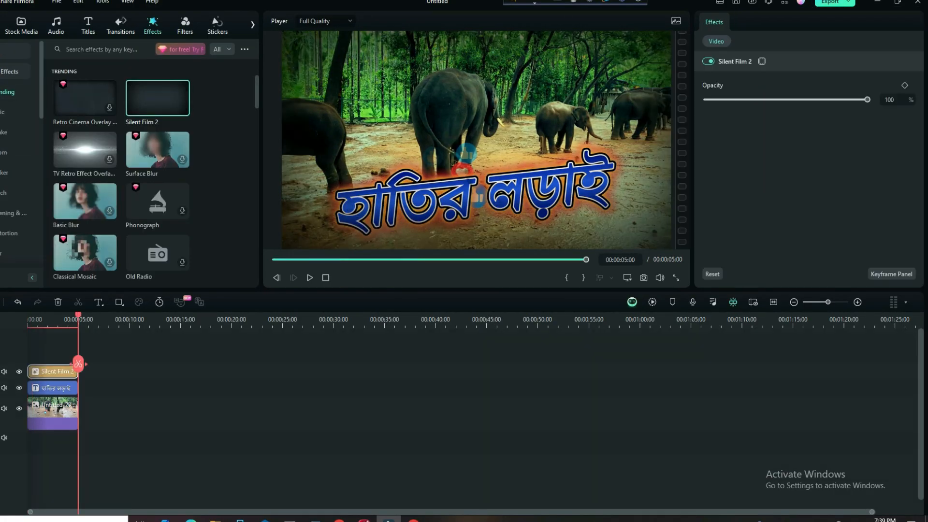
{"action": "left_click_drag", "start_coordinate": [867, 99], "coordinate": [816, 100]}
{"action": "left_click_drag", "start_coordinate": [28, 367], "coordinate": [52, 377]}
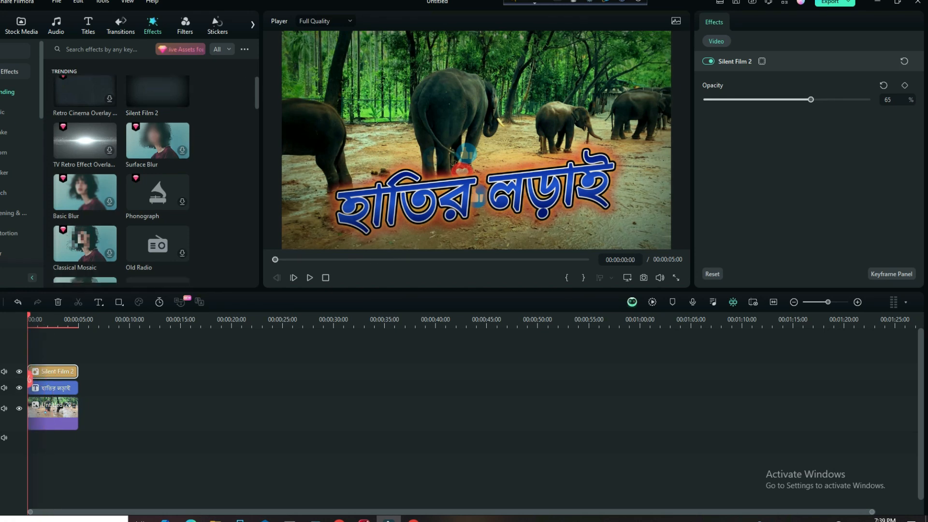
Find the Glow effect among the trending effects, add it for the clip's full length and reduce its strength slightly
{"action": "scroll", "coordinate": [121, 169], "scroll_direction": "down", "scroll_amount": 3}
{"action": "left_click", "coordinate": [157, 171]}
{"action": "scroll", "coordinate": [85, 215], "scroll_direction": "down", "scroll_amount": 3}
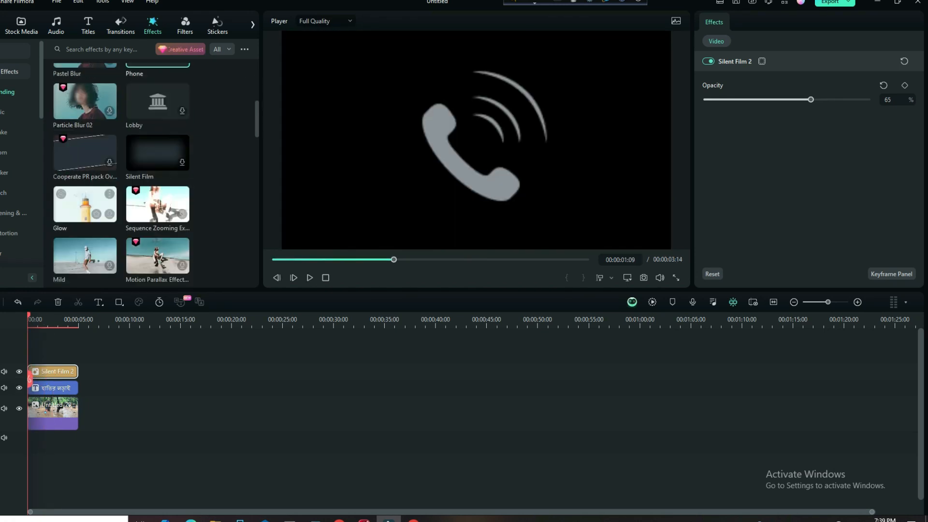
{"action": "left_click", "coordinate": [85, 210]}
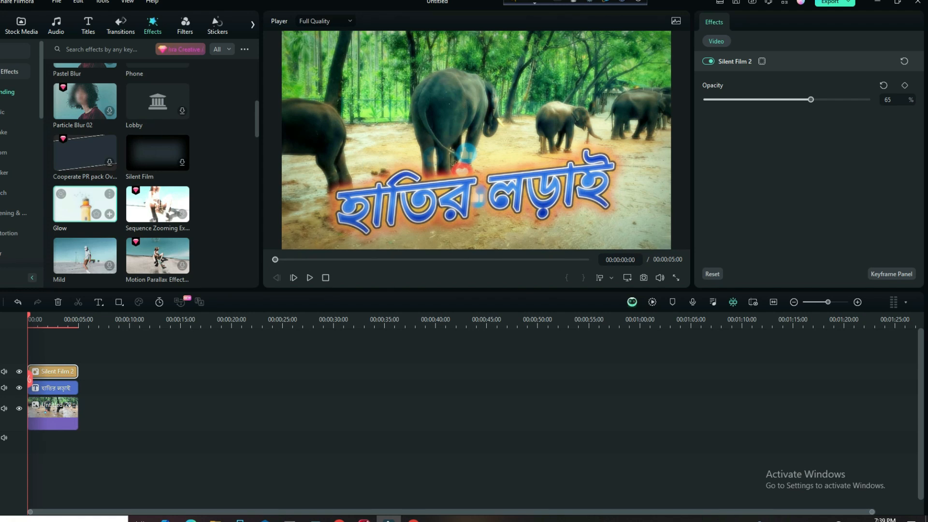
{"action": "left_click", "coordinate": [110, 214]}
{"action": "left_click_drag", "start_coordinate": [79, 379], "coordinate": [56, 380]}
{"action": "left_click_drag", "start_coordinate": [868, 135], "coordinate": [824, 135]}
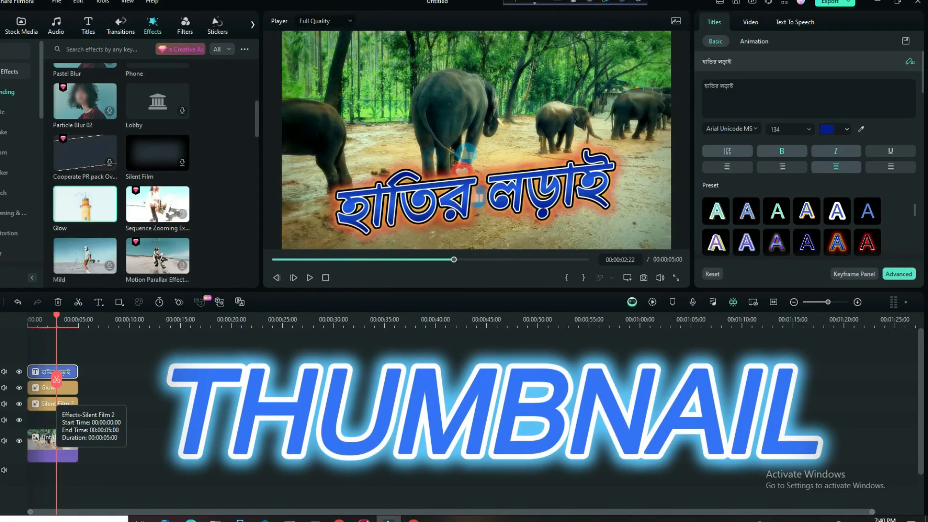
Close the gap between tracks so the title sits above Glow and Silent Film 2, and delete the Silent Film 2 effect
{"action": "left_click_drag", "start_coordinate": [54, 403], "coordinate": [53, 419]}
{"action": "mouse_move", "coordinate": [44, 385]}
{"action": "left_mouse_down"}
{"action": "mouse_move", "coordinate": [43, 402]}
{"action": "mouse_move", "coordinate": [34, 386]}
{"action": "left_mouse_up"}
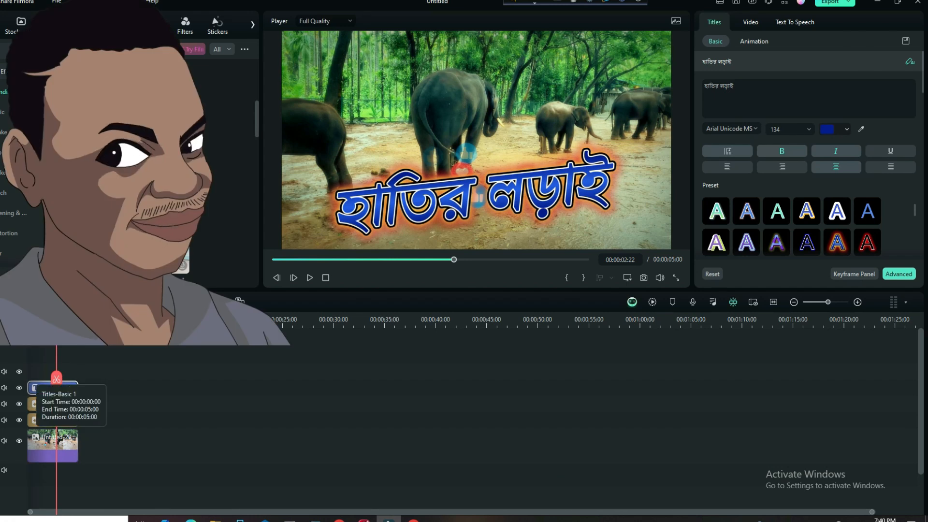
{"action": "left_click", "coordinate": [53, 419]}
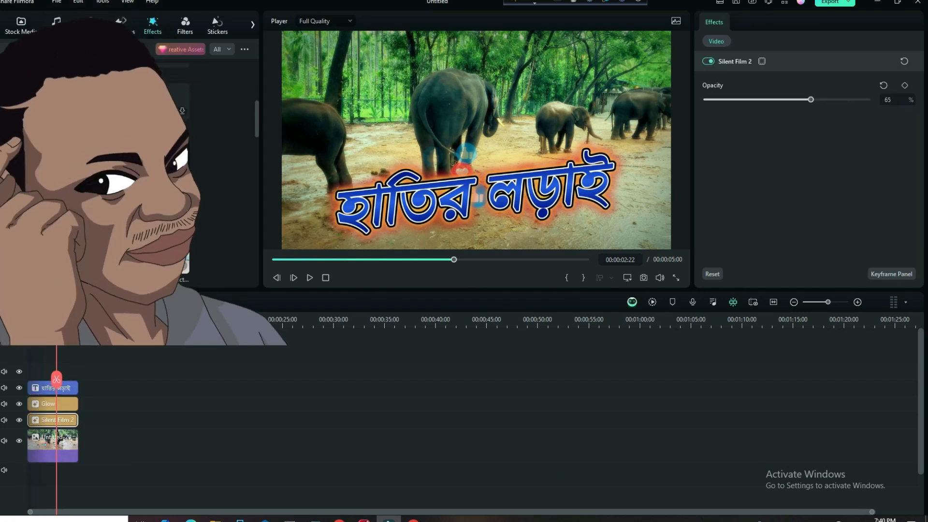
{"action": "left_click", "coordinate": [58, 303]}
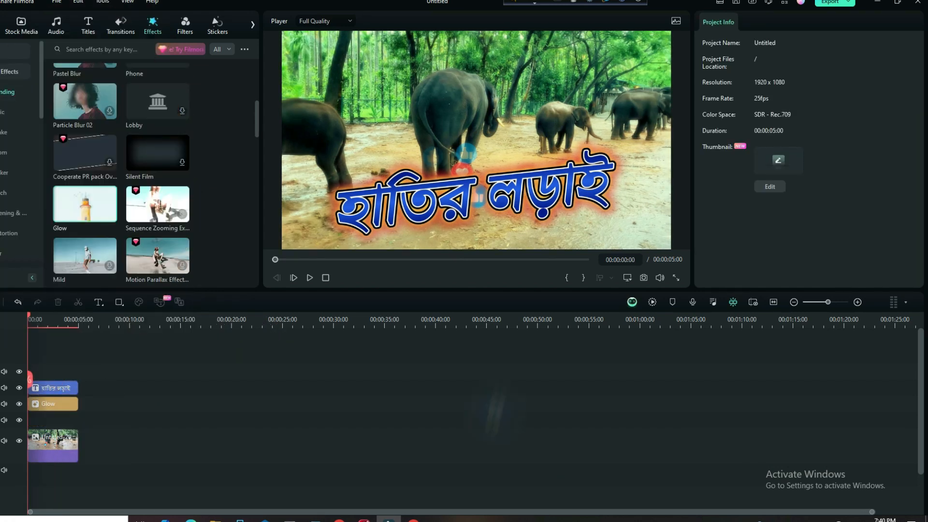
Enable Color Match for the elephant image
{"action": "left_click", "coordinate": [53, 445]}
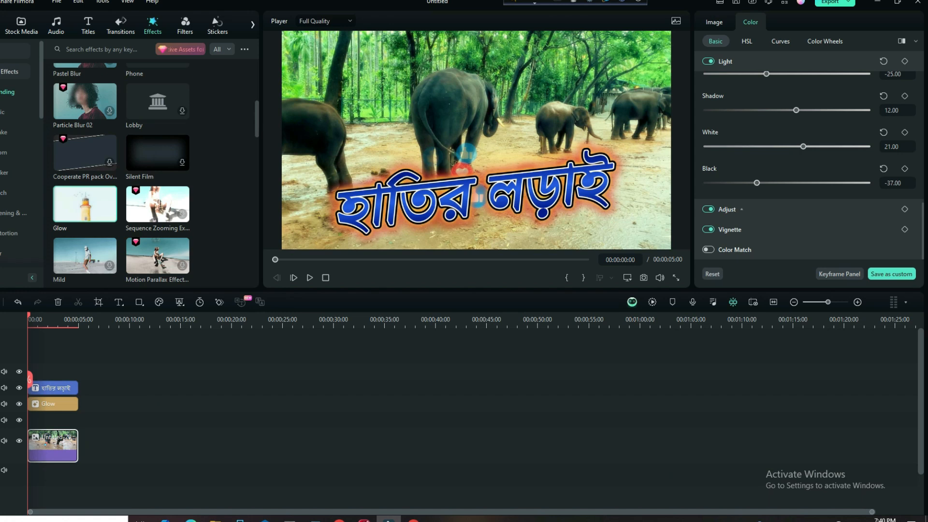
{"action": "left_click", "coordinate": [708, 250]}
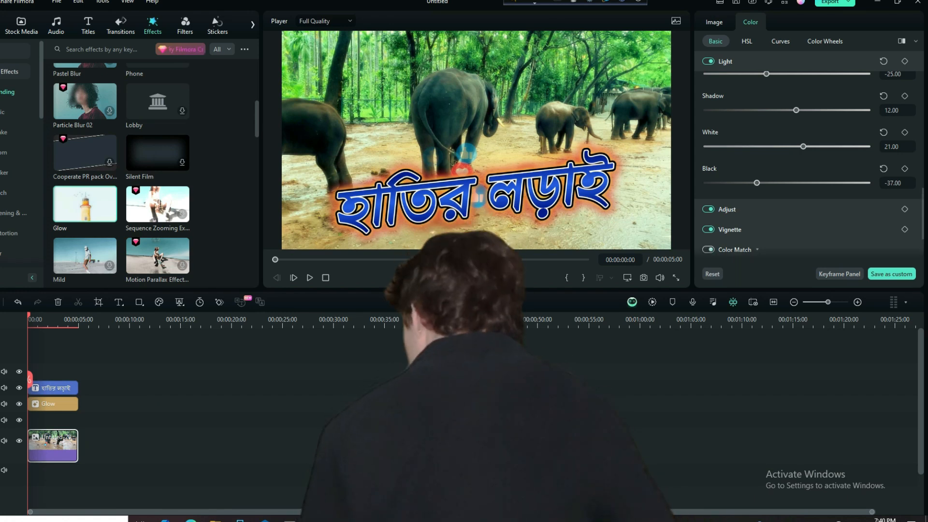
Open the video export settings and save a late frame of the video as its thumbnail
{"action": "left_click", "coordinate": [847, 2]}
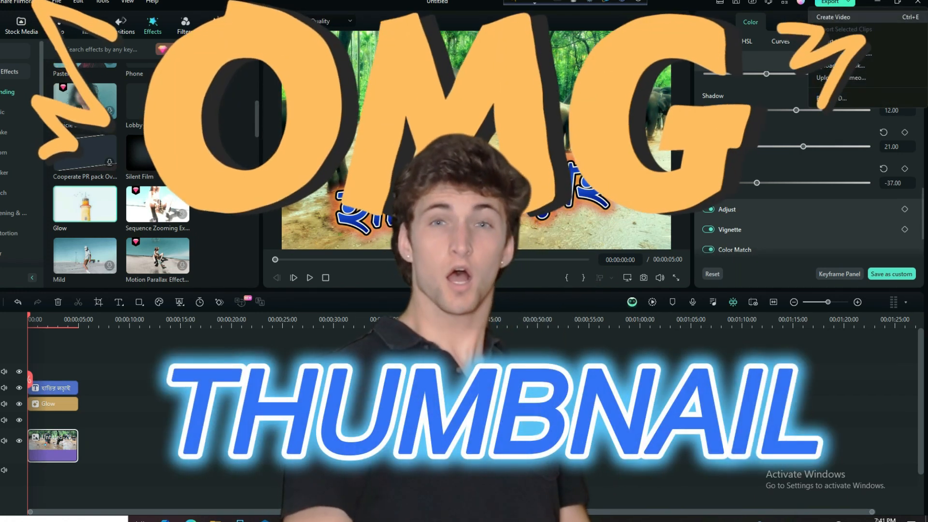
{"action": "left_click", "coordinate": [834, 17]}
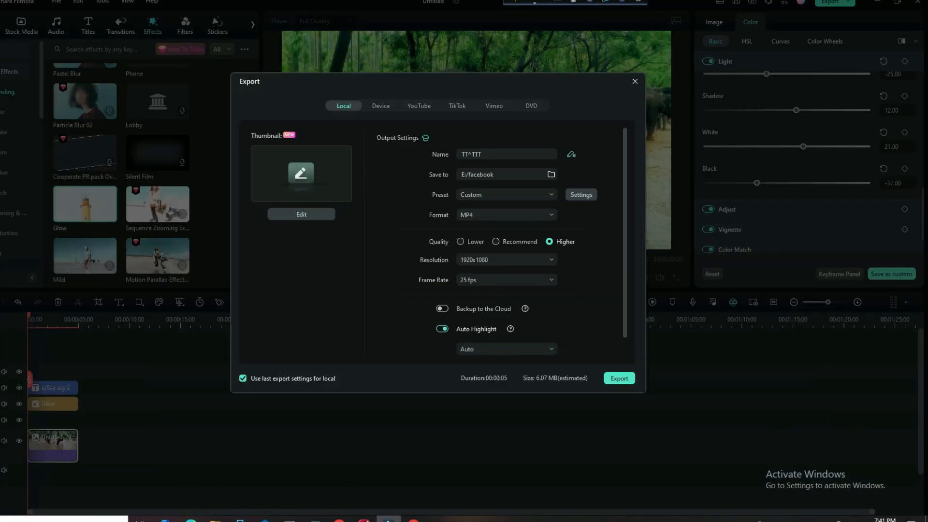
{"action": "left_click", "coordinate": [301, 214]}
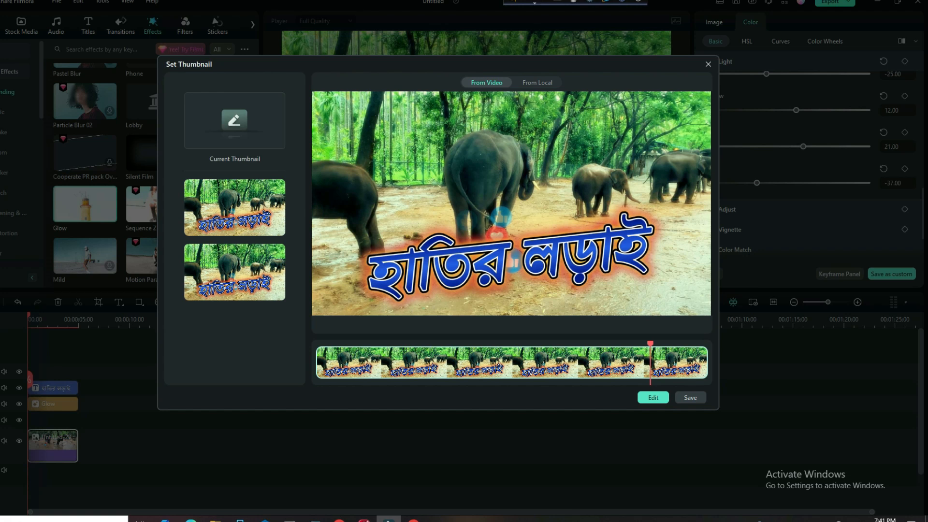
{"action": "left_click", "coordinate": [653, 397]}
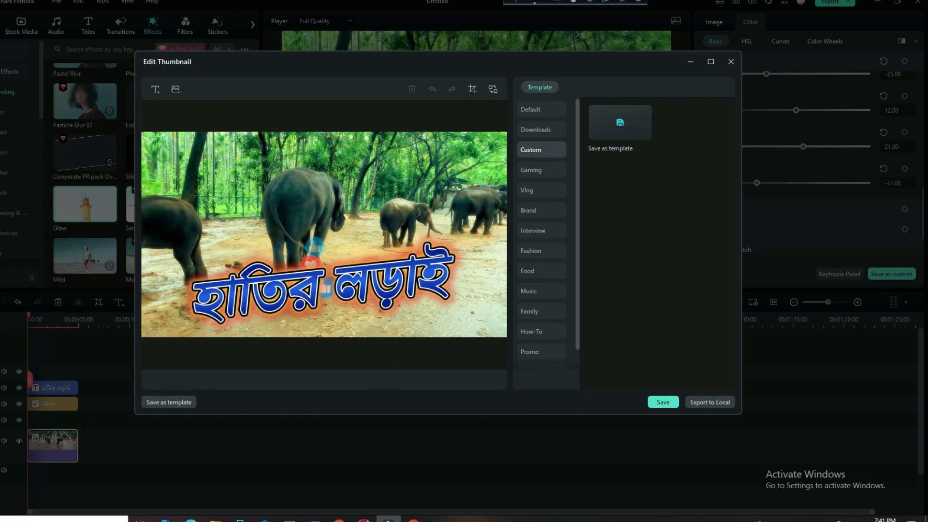
{"action": "left_click", "coordinate": [663, 402]}
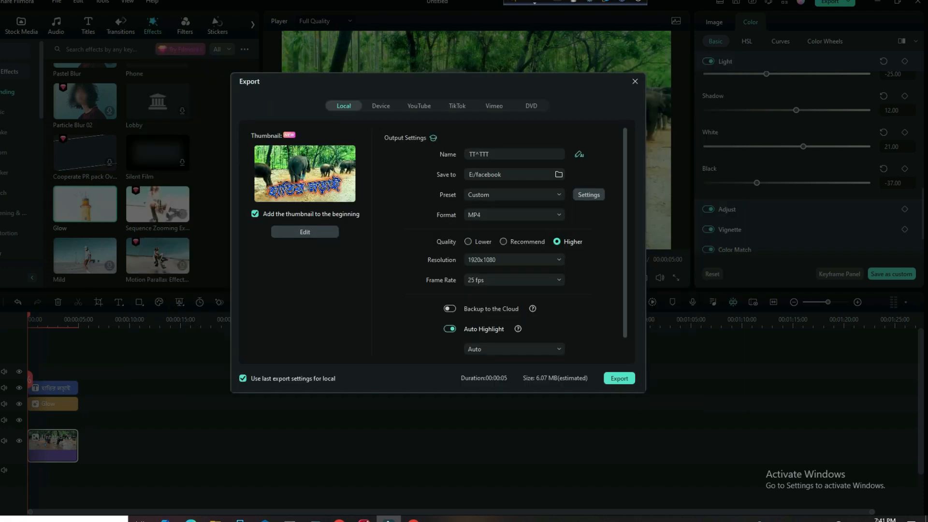
Export TT^TTT as an MP4 to E:/facebook and open the exported TT^TTT-Thumbnail image
{"action": "left_click", "coordinate": [619, 379]}
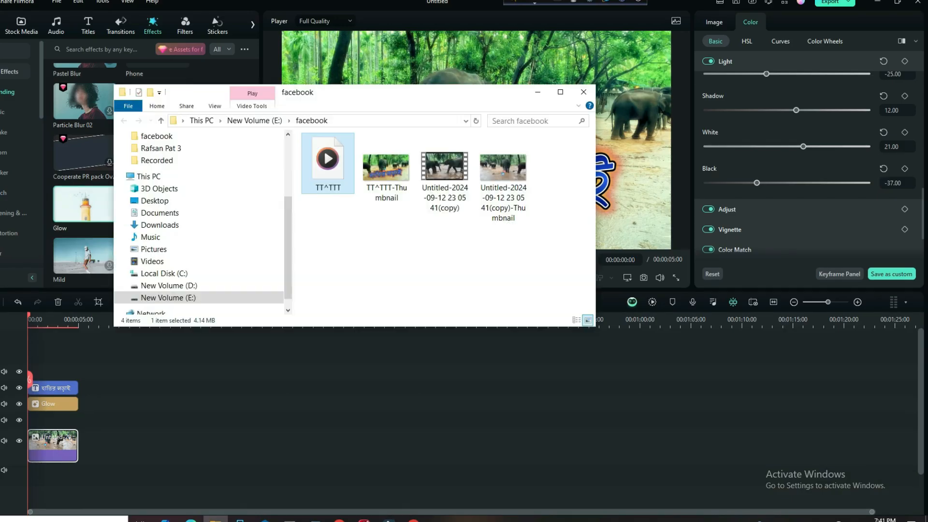
{"action": "left_click", "coordinate": [386, 168]}
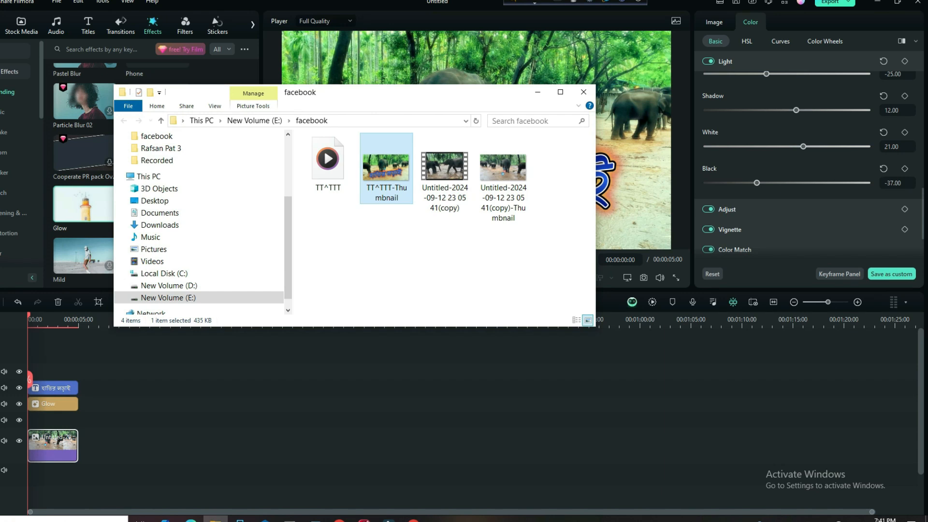
{"action": "double_click", "coordinate": [387, 168]}
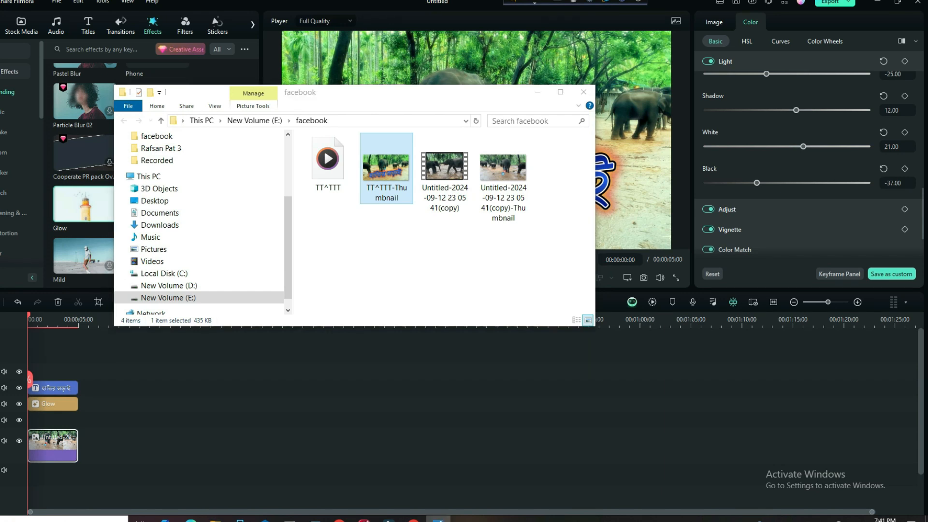